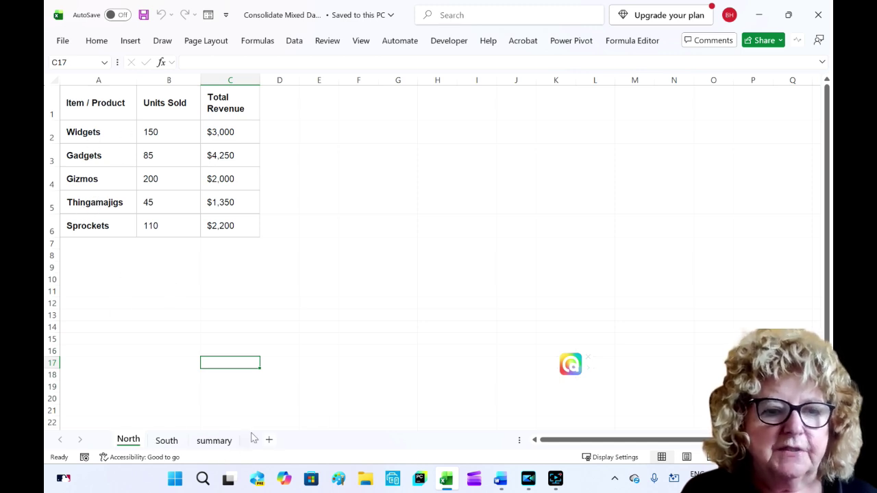
Step: Compare the product tables on the North and South sheets
{"action": "left_click", "coordinate": [166, 442]}
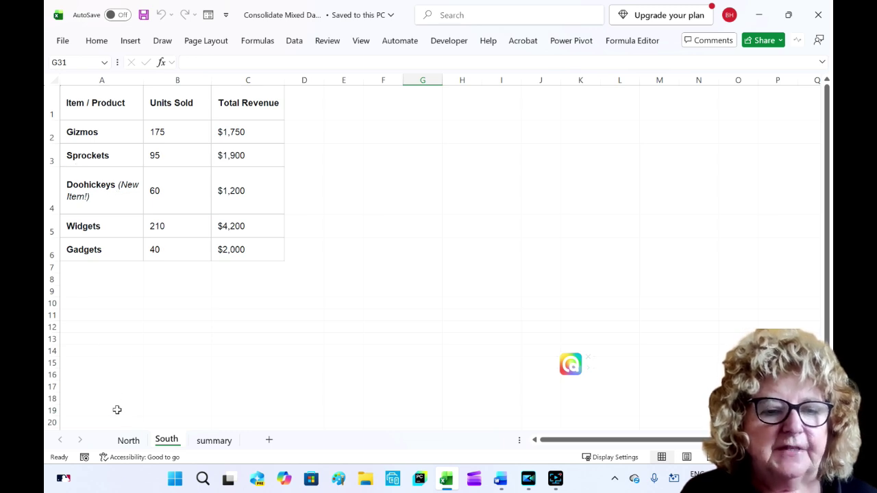
{"action": "left_click", "coordinate": [133, 444]}
{"action": "left_click", "coordinate": [160, 446]}
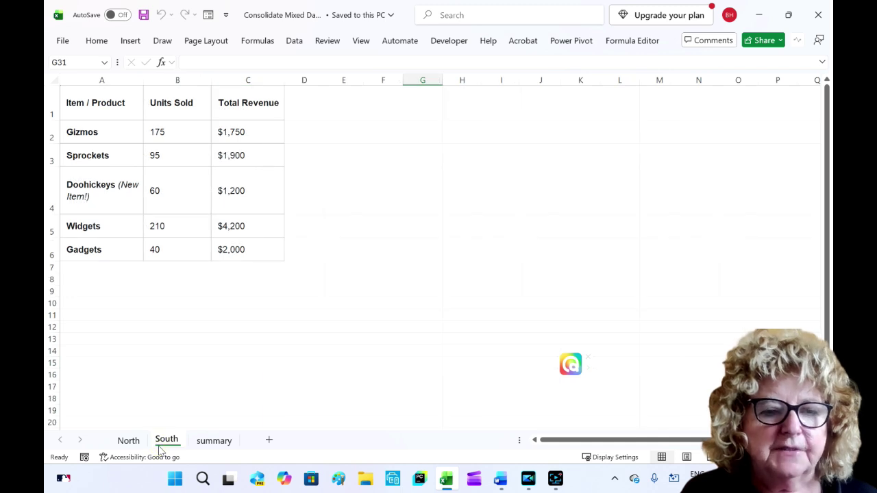
Step: Start a Sum consolidation at cell A1 of the summary sheet and add North!$A$1:$C$6 as its first reference
{"action": "left_click", "coordinate": [214, 441]}
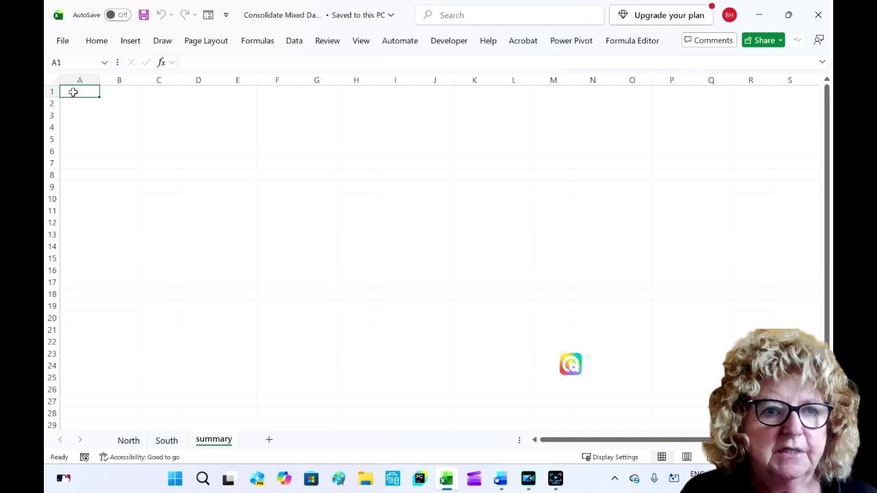
{"action": "left_click", "coordinate": [296, 42]}
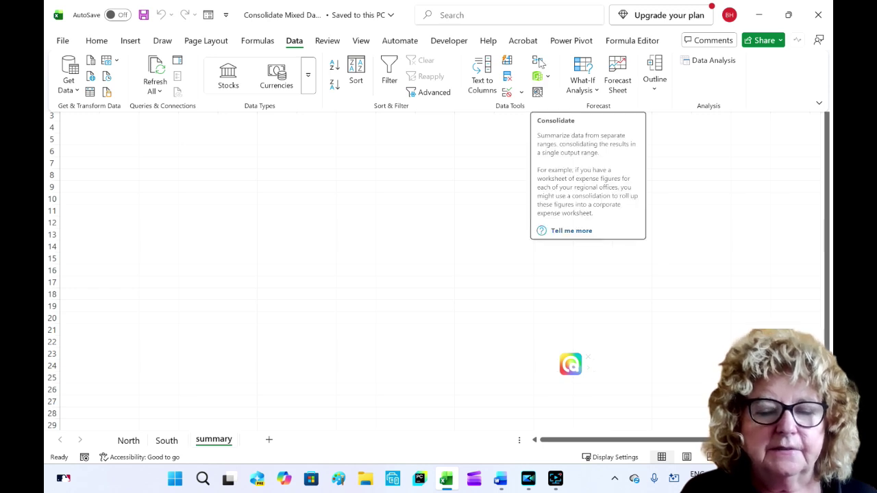
{"action": "left_click", "coordinate": [540, 63]}
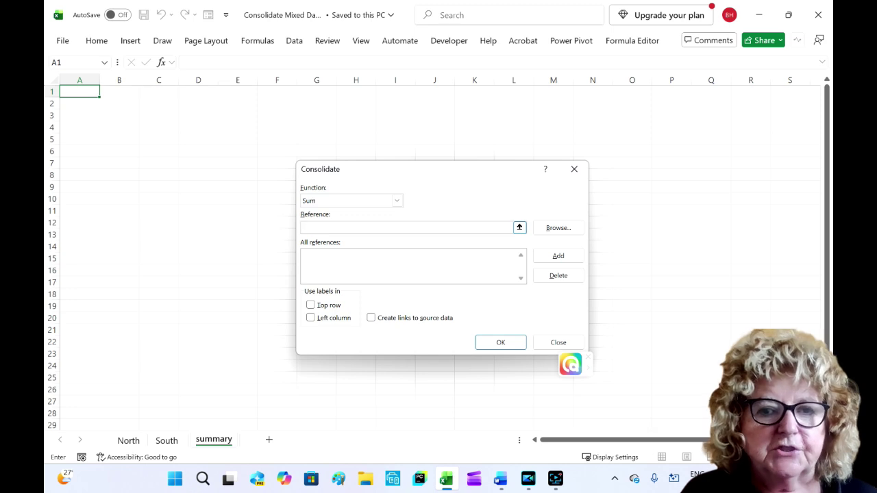
{"action": "left_click", "coordinate": [520, 228]}
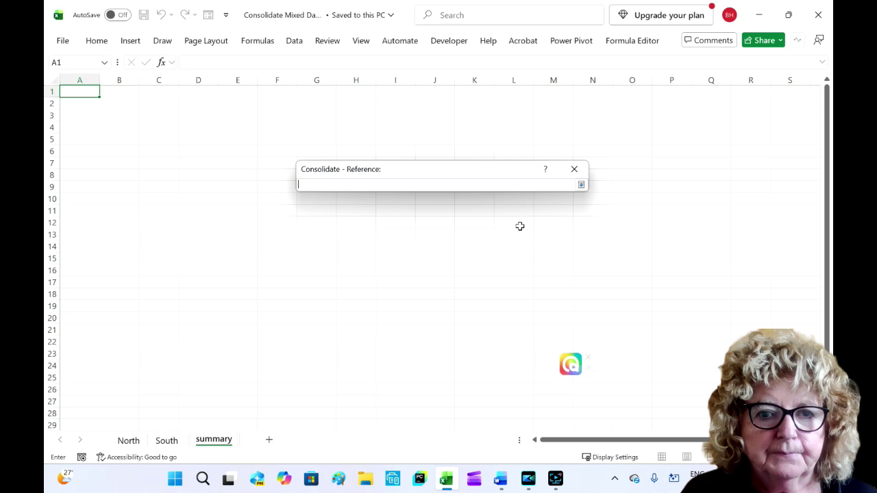
{"action": "left_click", "coordinate": [125, 440]}
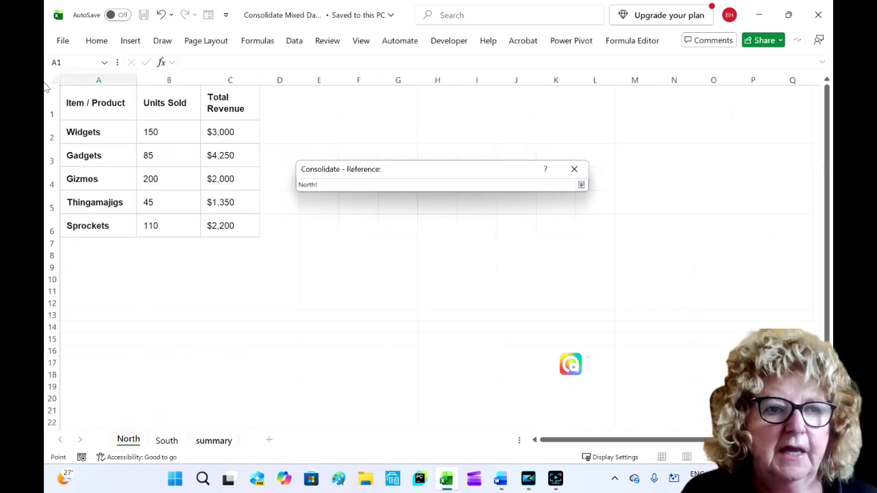
{"action": "mouse_move", "coordinate": [79, 98]}
{"action": "left_mouse_down"}
{"action": "mouse_move", "coordinate": [148, 103]}
{"action": "mouse_move", "coordinate": [172, 169]}
{"action": "mouse_move", "coordinate": [209, 188]}
{"action": "mouse_move", "coordinate": [229, 224]}
{"action": "left_mouse_up"}
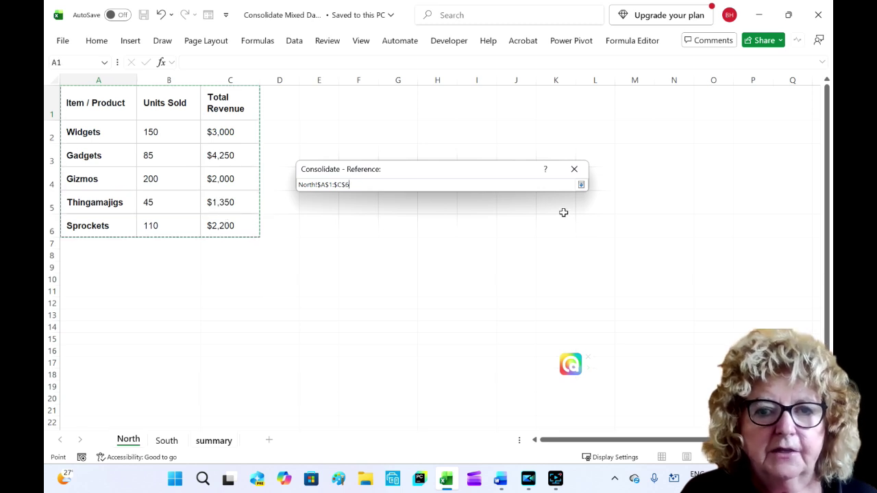
{"action": "left_click", "coordinate": [582, 185]}
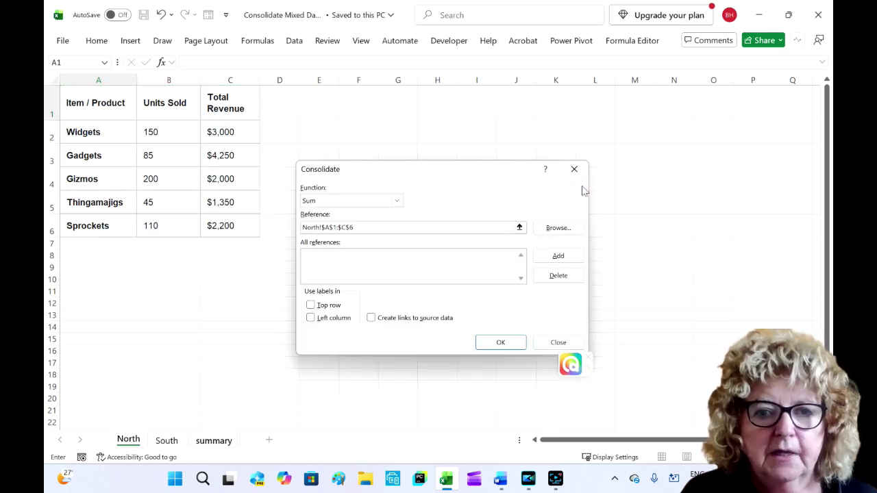
{"action": "left_click", "coordinate": [559, 256]}
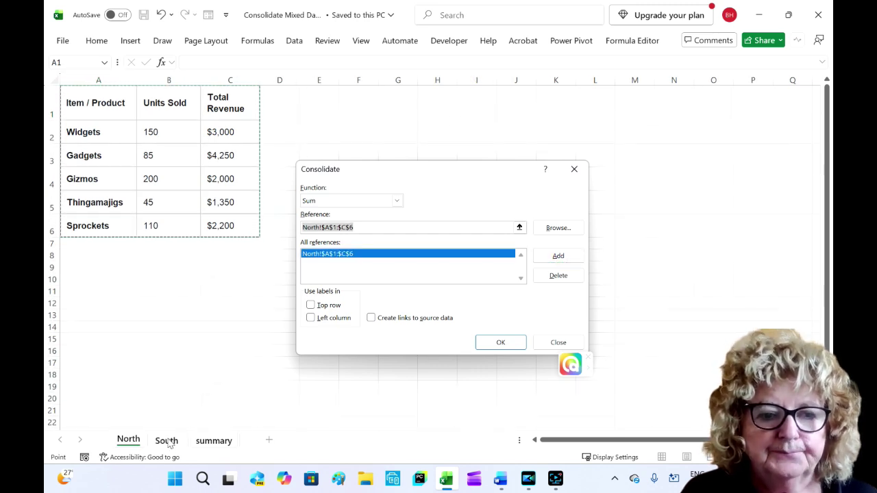
Step: Add the South sheet's range $A$1:$C$6 as the second consolidation reference
{"action": "left_click", "coordinate": [167, 442]}
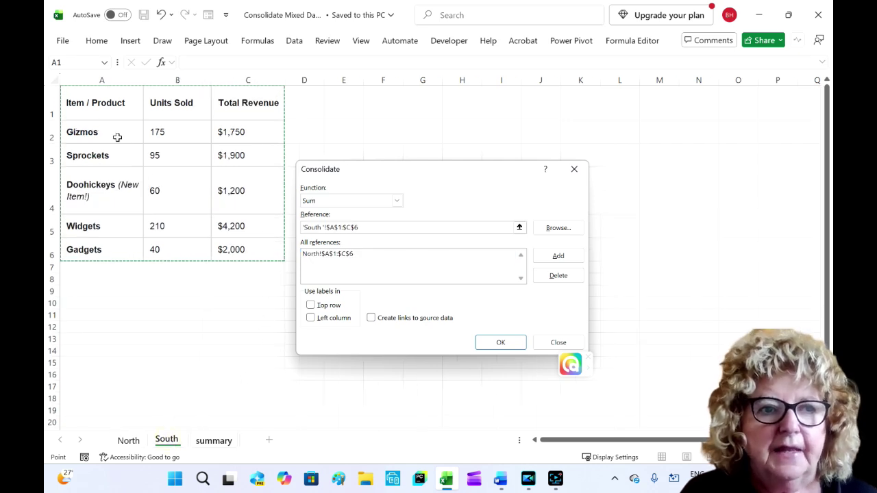
{"action": "left_click_drag", "start_coordinate": [73, 102], "coordinate": [244, 248]}
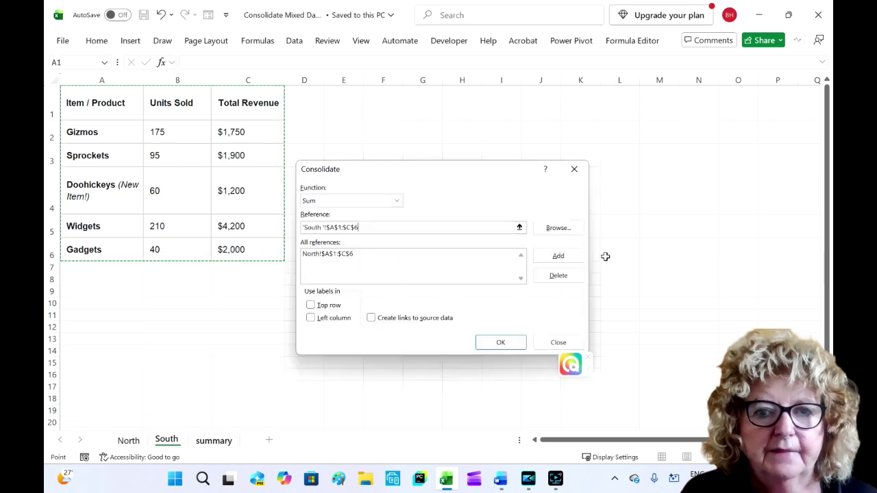
{"action": "left_click", "coordinate": [558, 256]}
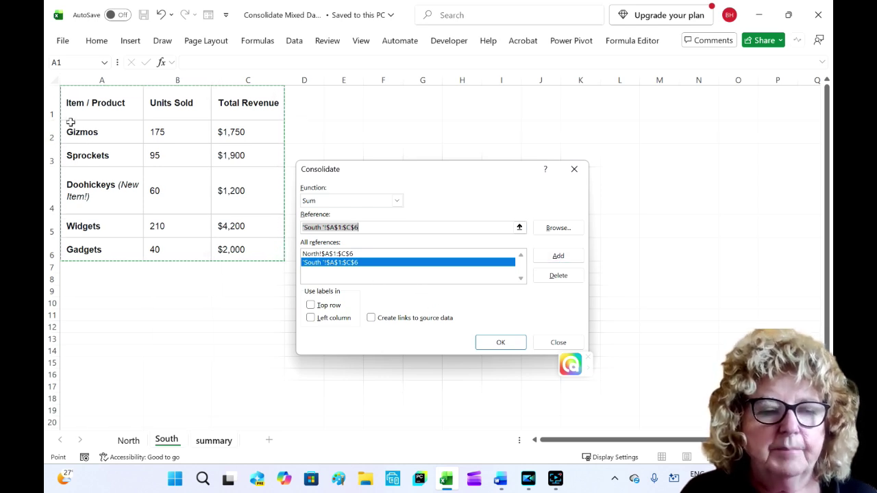
Step: Run the consolidation with top-row and left-column labels and links to source data, and fit column B to its contents
{"action": "left_click", "coordinate": [311, 306]}
{"action": "left_click", "coordinate": [310, 318]}
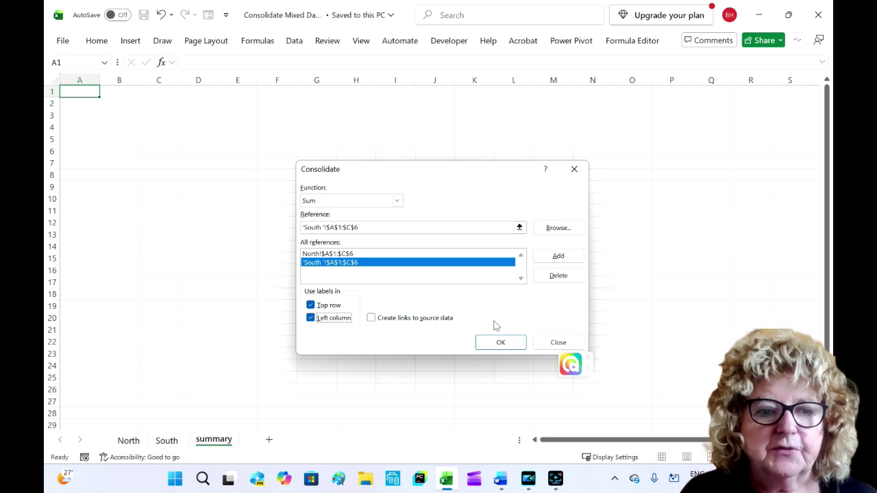
{"action": "left_click", "coordinate": [370, 318]}
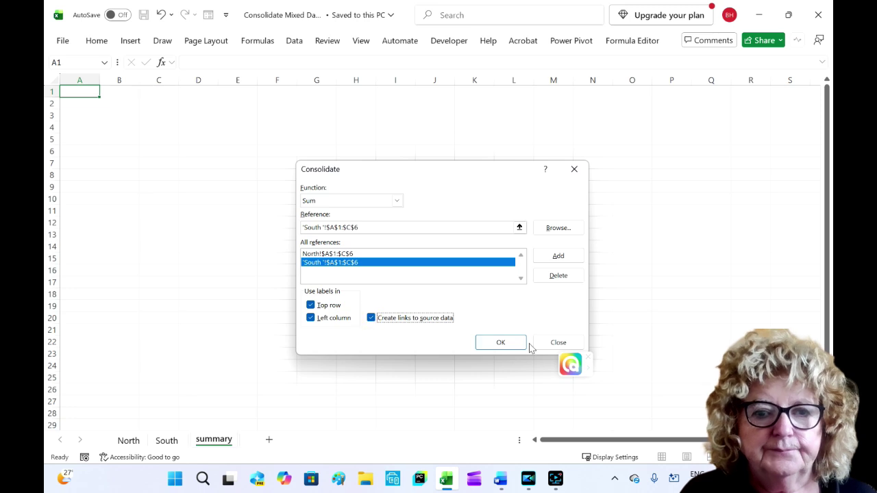
{"action": "left_click", "coordinate": [501, 343]}
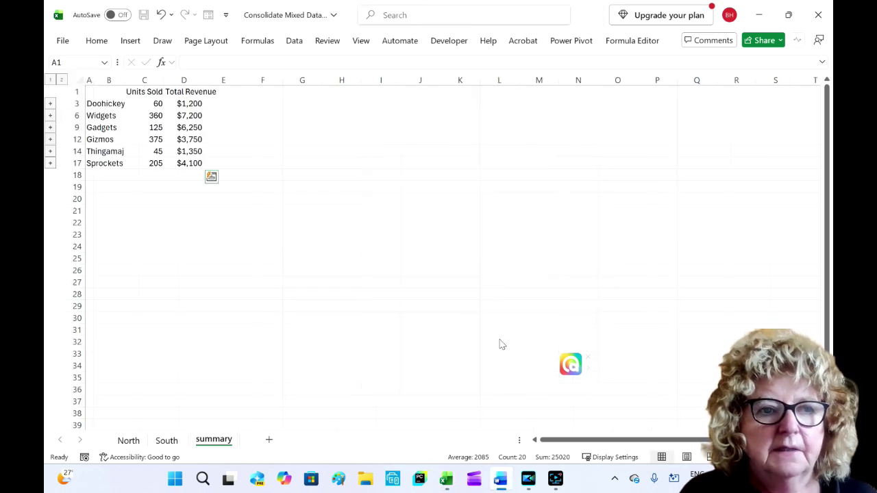
{"action": "key", "text": "ctrl+a"}
{"action": "double_click", "coordinate": [124, 81]}
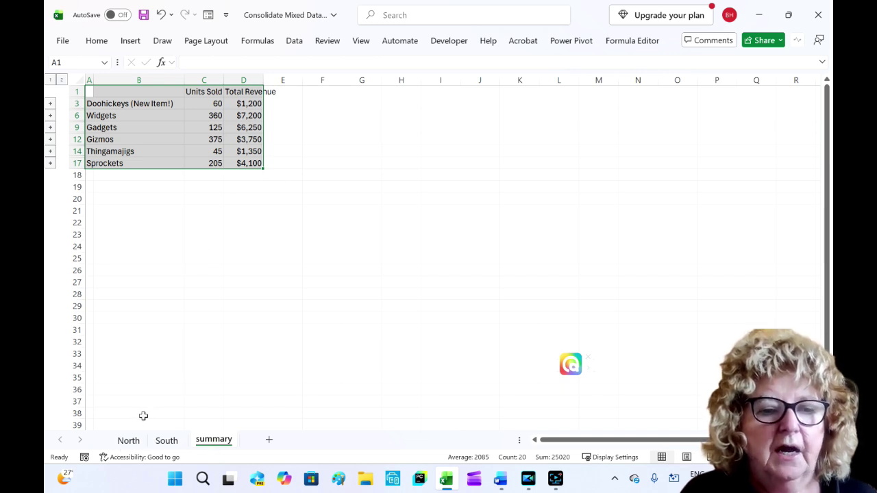
Step: Begin a VSTACK formula in cell B22 of the summary sheet with North!A1:C6 as the first array
{"action": "left_click", "coordinate": [101, 222]}
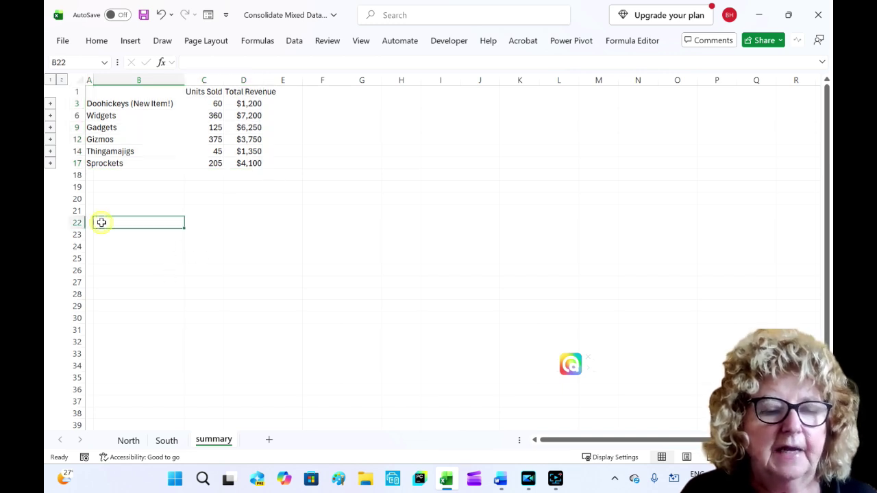
{"action": "type", "text": "=v"}
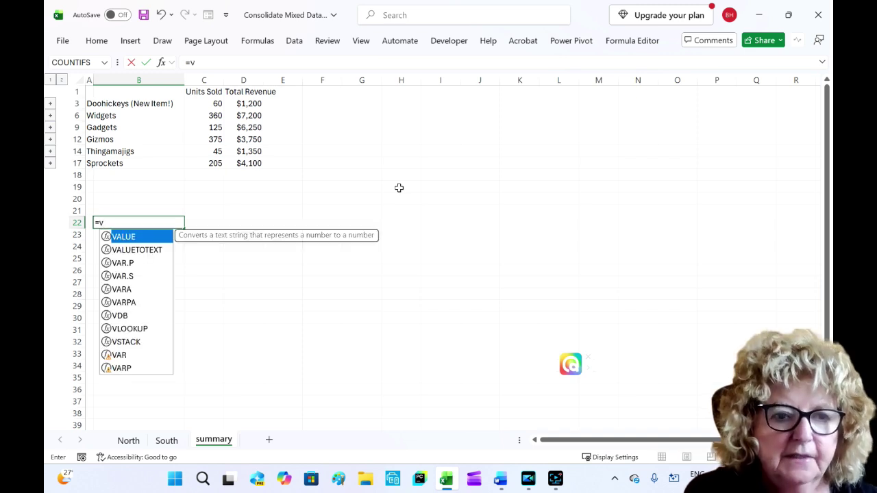
{"action": "type", "text": "s"}
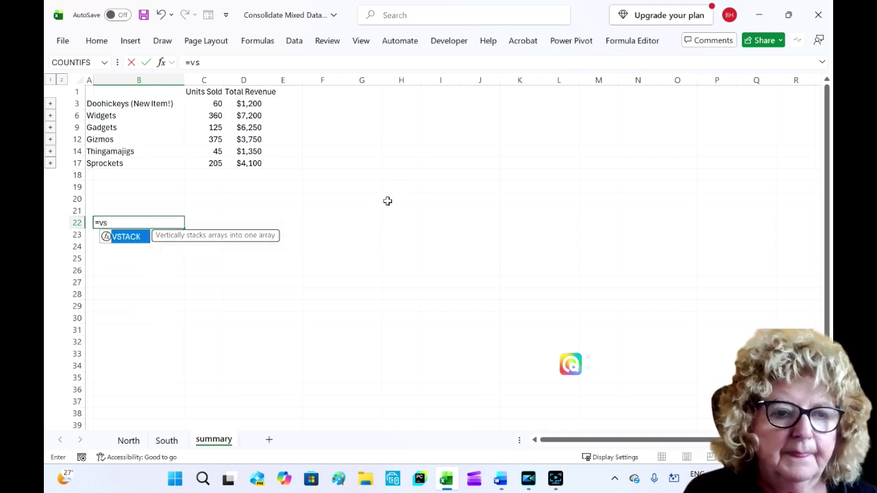
{"action": "double_click", "coordinate": [129, 238]}
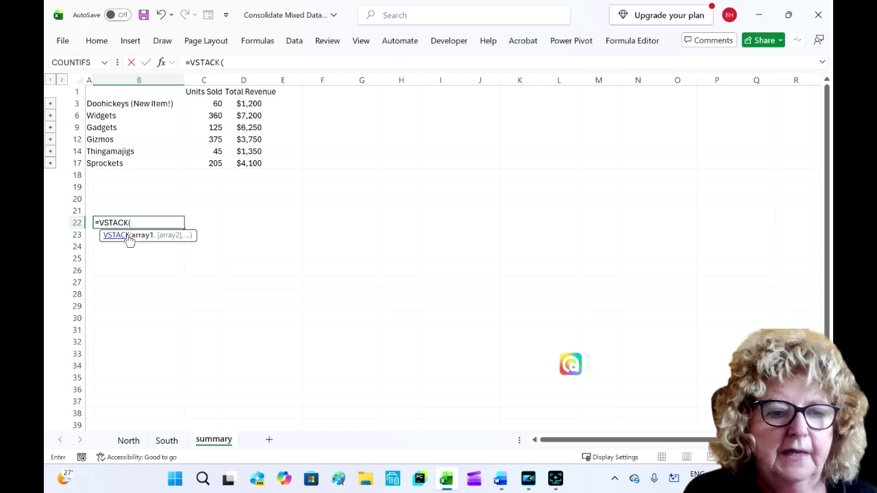
{"action": "left_click", "coordinate": [126, 442]}
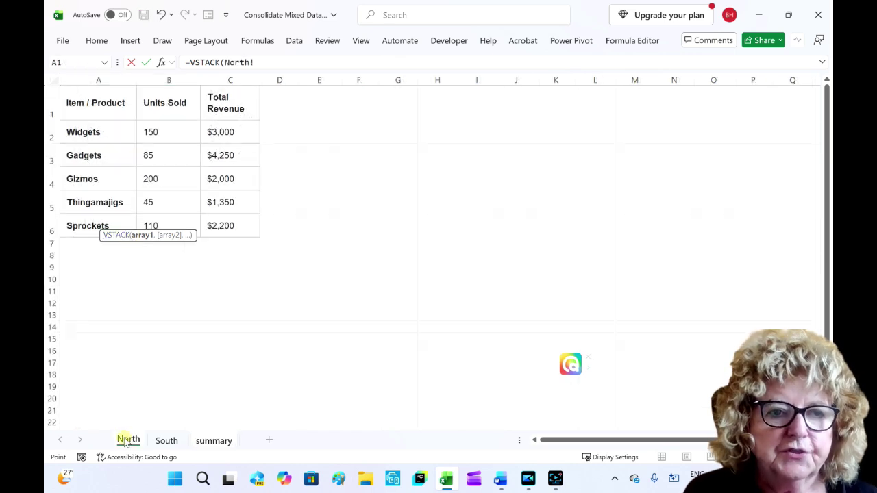
{"action": "left_click_drag", "start_coordinate": [73, 96], "coordinate": [230, 224]}
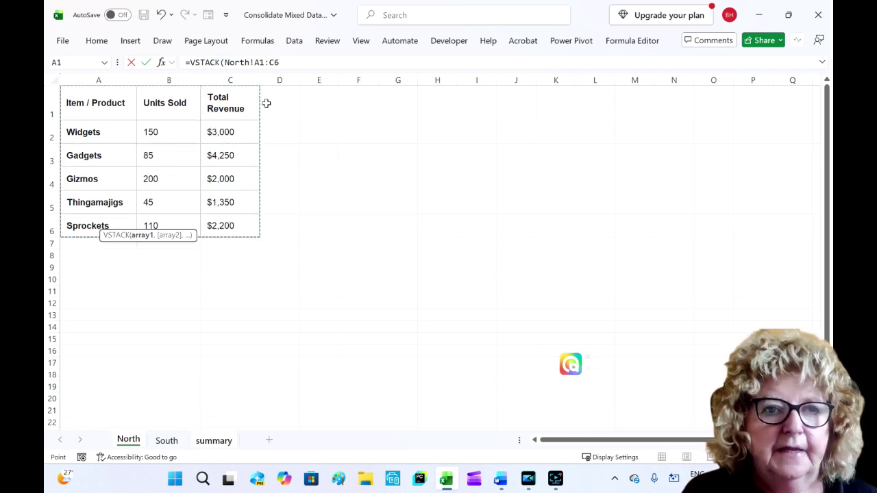
{"action": "left_click", "coordinate": [284, 62]}
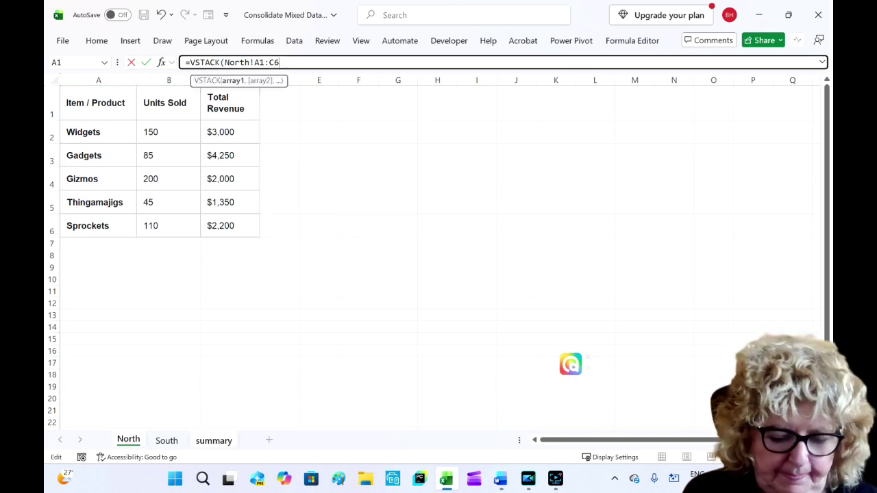
{"action": "type", "text": ","}
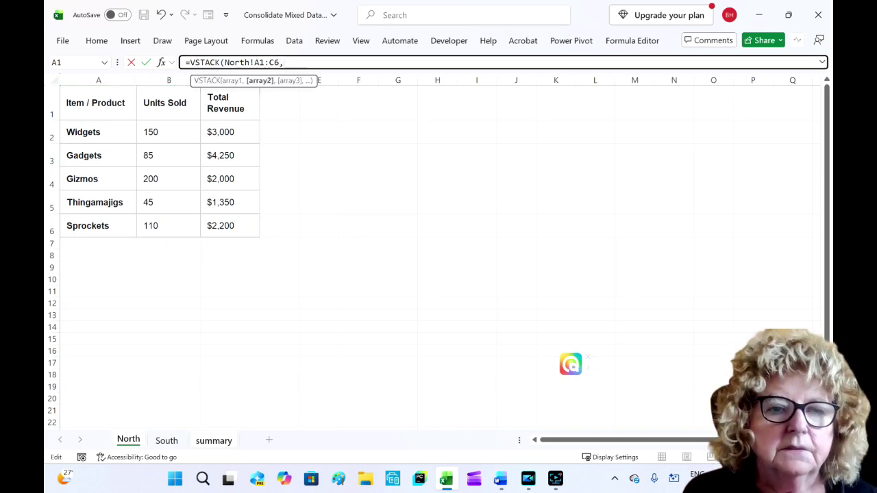
Step: Complete the VSTACK formula with the South sheet's range A2:C6 as the second array, and fit column D to its contents
{"action": "left_click", "coordinate": [168, 442]}
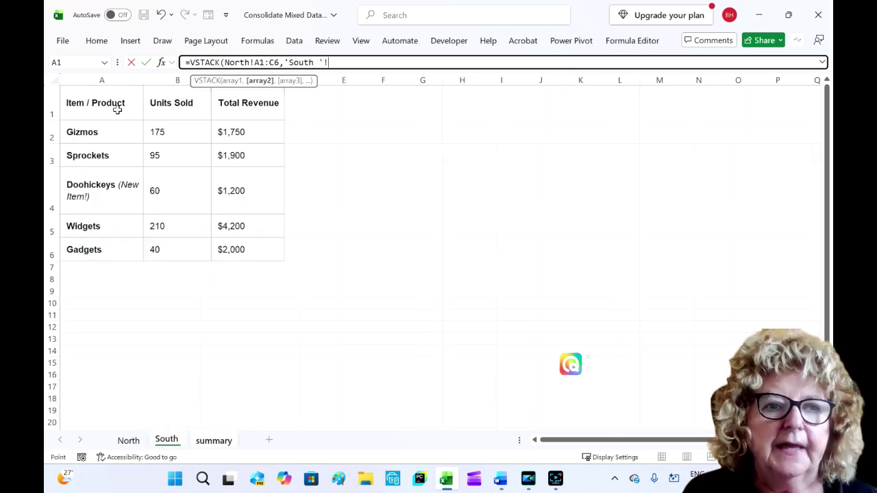
{"action": "left_click", "coordinate": [81, 131]}
{"action": "left_click_drag", "start_coordinate": [81, 132], "coordinate": [219, 251]}
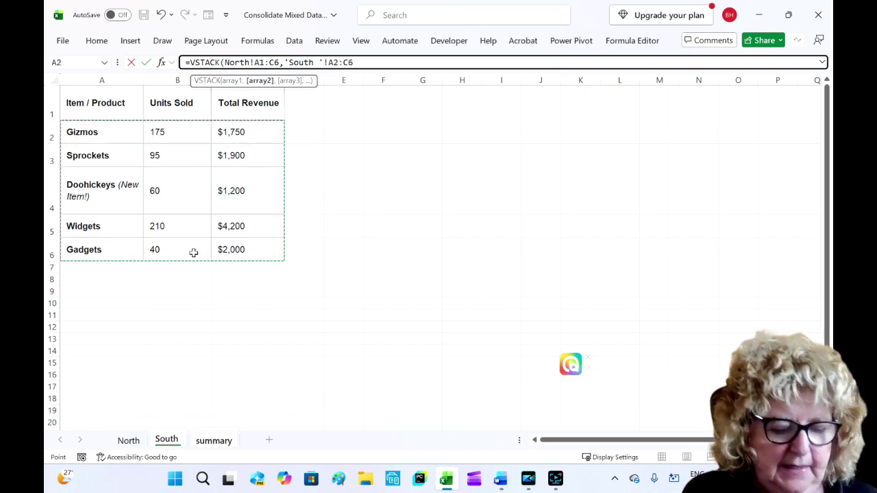
{"action": "type", "text": ")"}
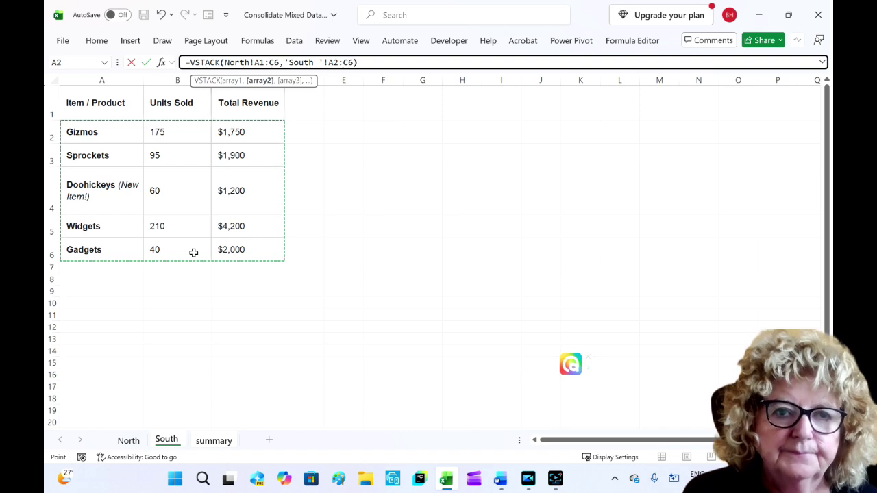
{"action": "key", "text": "Return"}
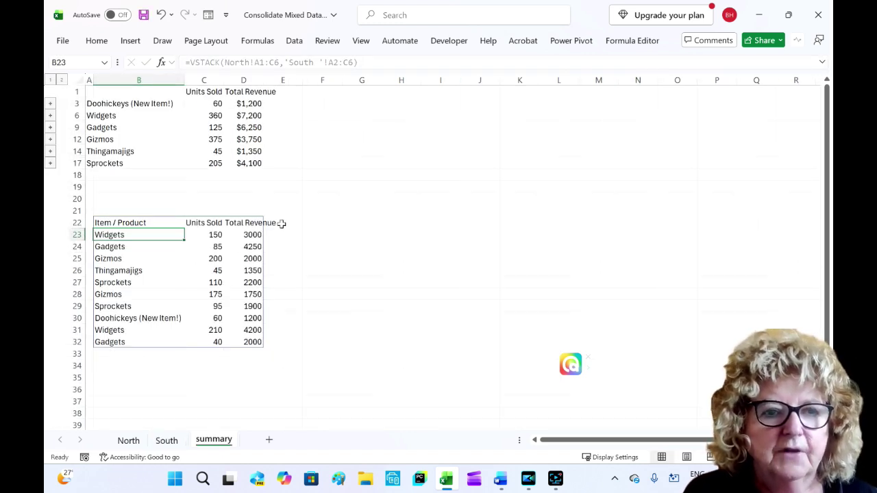
{"action": "double_click", "coordinate": [265, 80]}
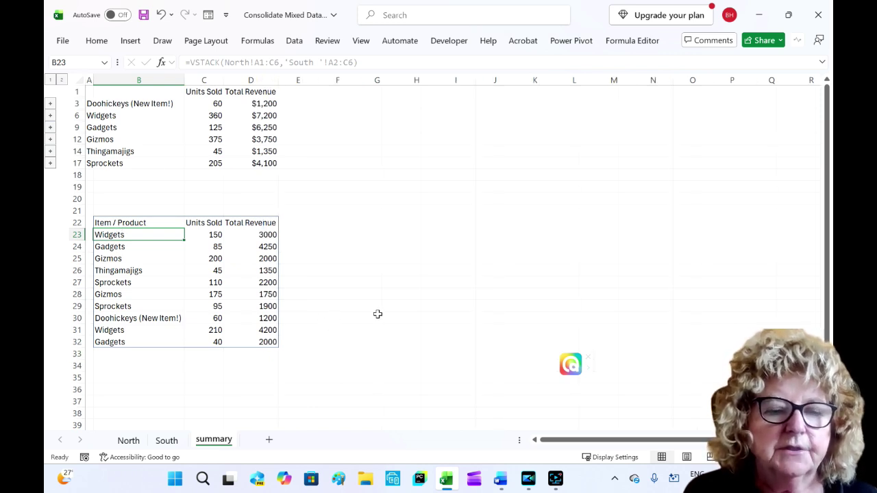
Step: Insert a PivotTable from the stacked VSTACK range B22# on the existing summary sheet at cell F23
{"action": "left_click_drag", "start_coordinate": [100, 221], "coordinate": [228, 341]}
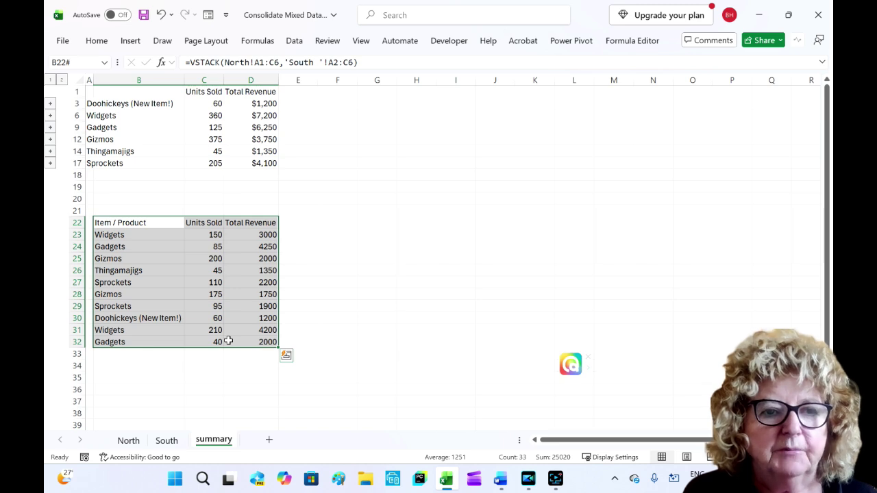
{"action": "left_click", "coordinate": [130, 41]}
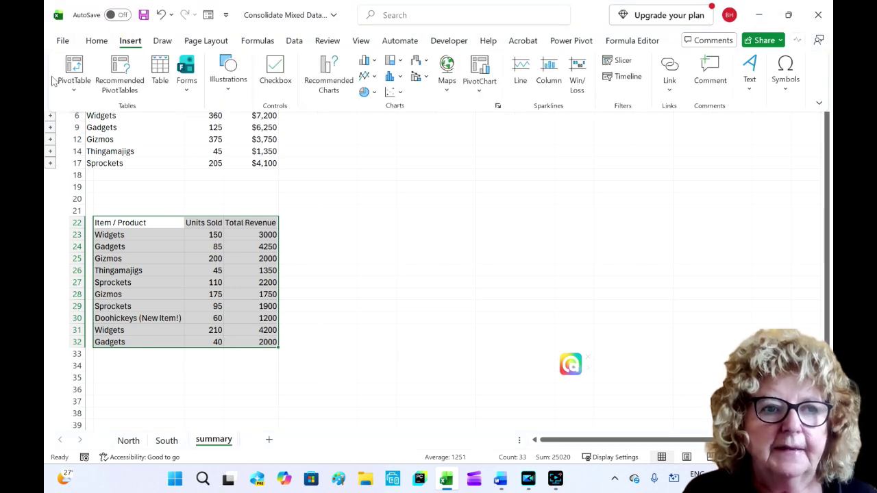
{"action": "left_click", "coordinate": [74, 65]}
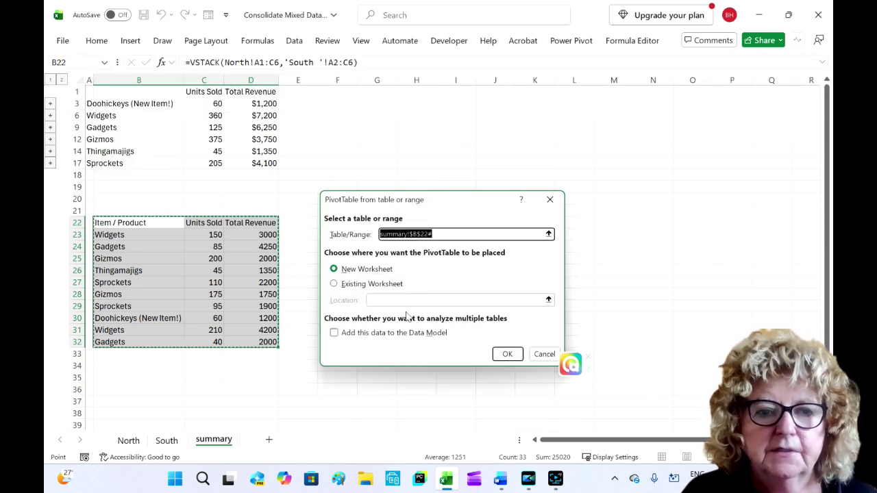
{"action": "left_click", "coordinate": [335, 285]}
{"action": "left_click_drag", "start_coordinate": [464, 201], "coordinate": [203, 158]}
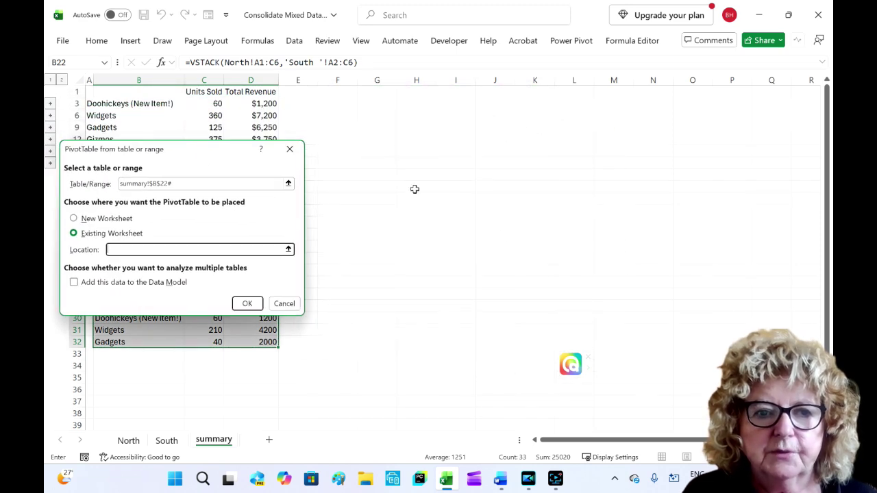
{"action": "left_click", "coordinate": [350, 235]}
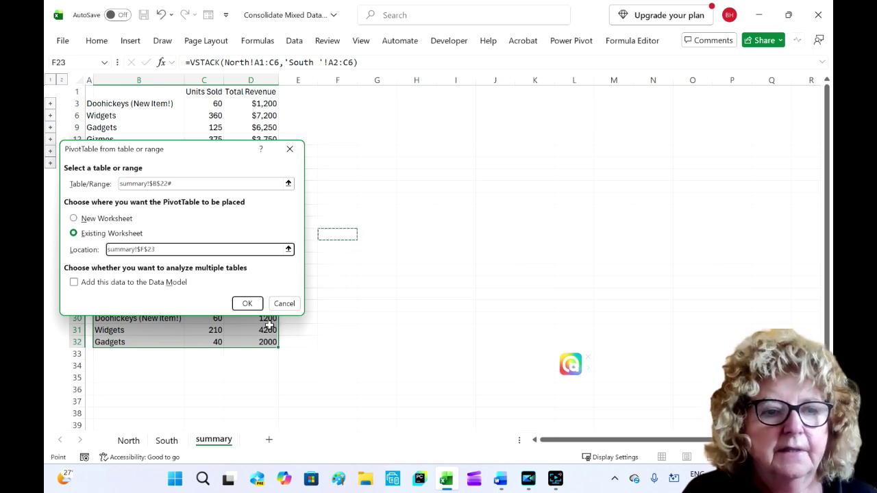
{"action": "left_click", "coordinate": [248, 304]}
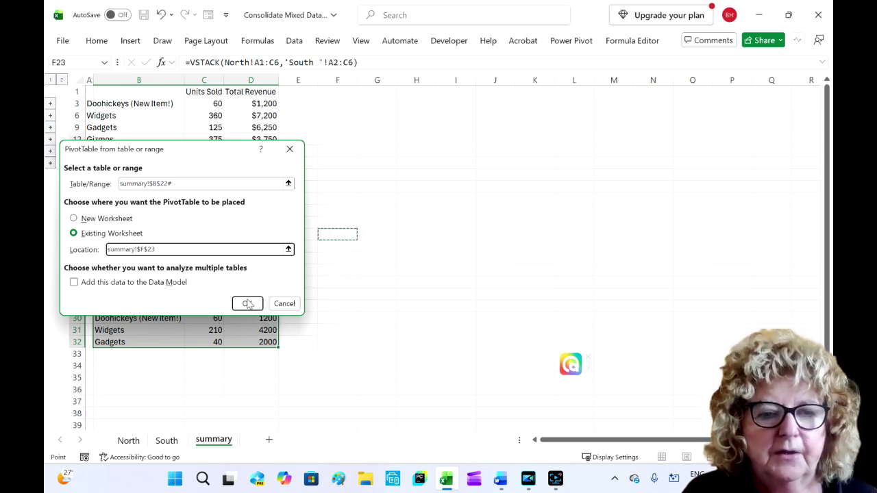
{"action": "left_click", "coordinate": [248, 304]}
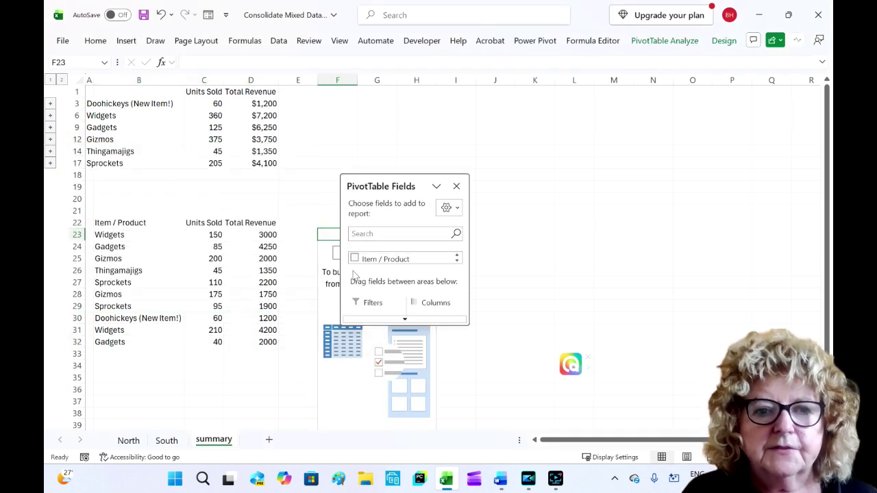
Step: Build the PivotTable with Item / Product as rows and the sums of Units Sold and Total Revenue as values, then close the field list
{"action": "left_click_drag", "start_coordinate": [420, 174], "coordinate": [403, 141]}
{"action": "mouse_move", "coordinate": [410, 228]}
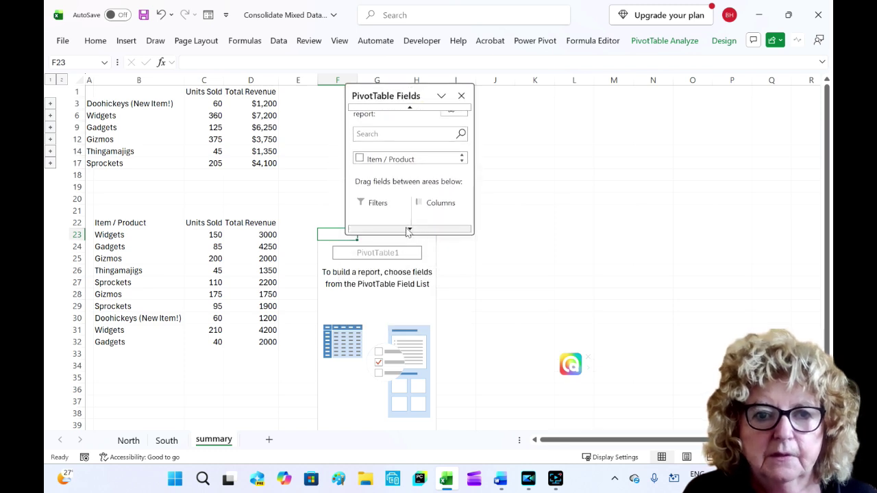
{"action": "left_click", "coordinate": [410, 230]}
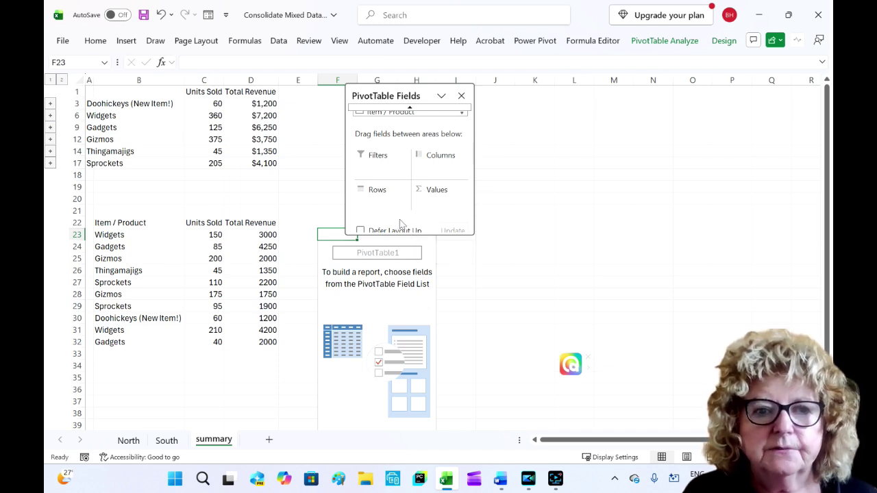
{"action": "left_click_drag", "start_coordinate": [405, 236], "coordinate": [405, 393]}
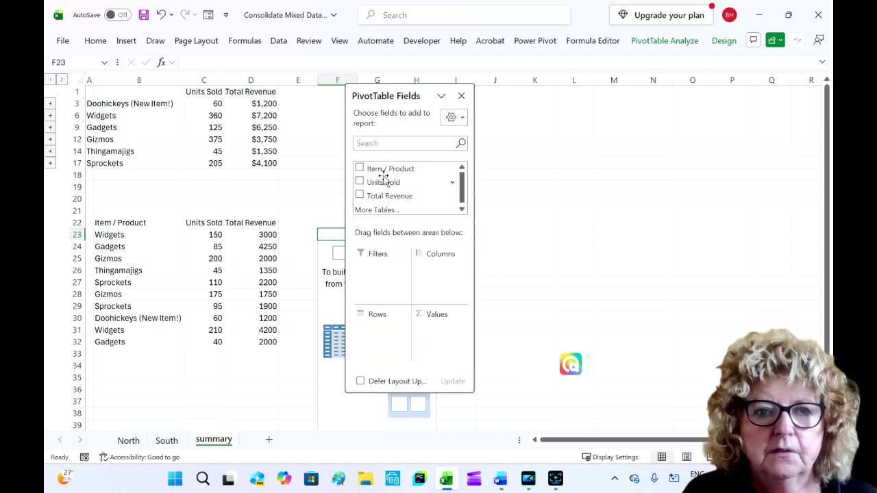
{"action": "left_click_drag", "start_coordinate": [387, 168], "coordinate": [385, 332]}
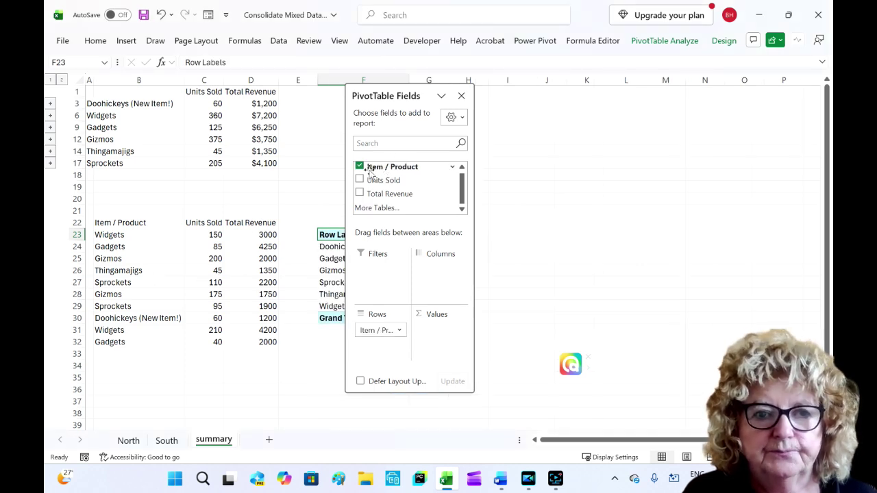
{"action": "left_click_drag", "start_coordinate": [360, 180], "coordinate": [438, 336]}
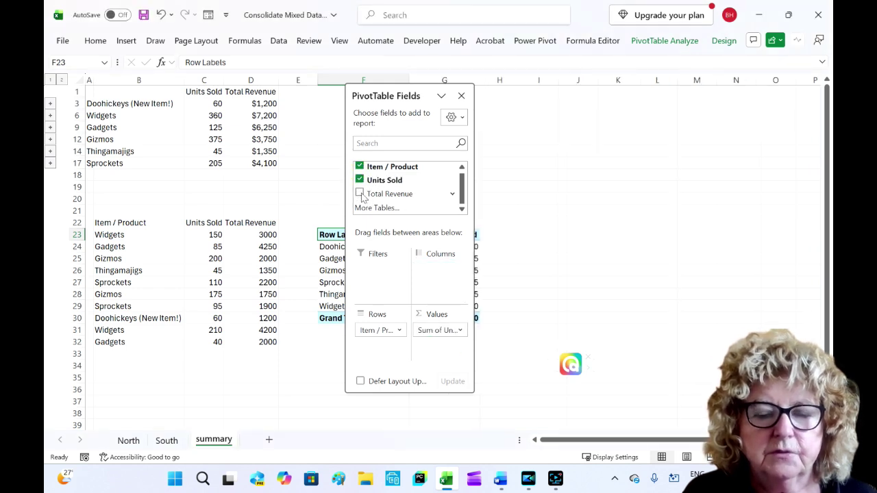
{"action": "left_click_drag", "start_coordinate": [362, 197], "coordinate": [442, 348]}
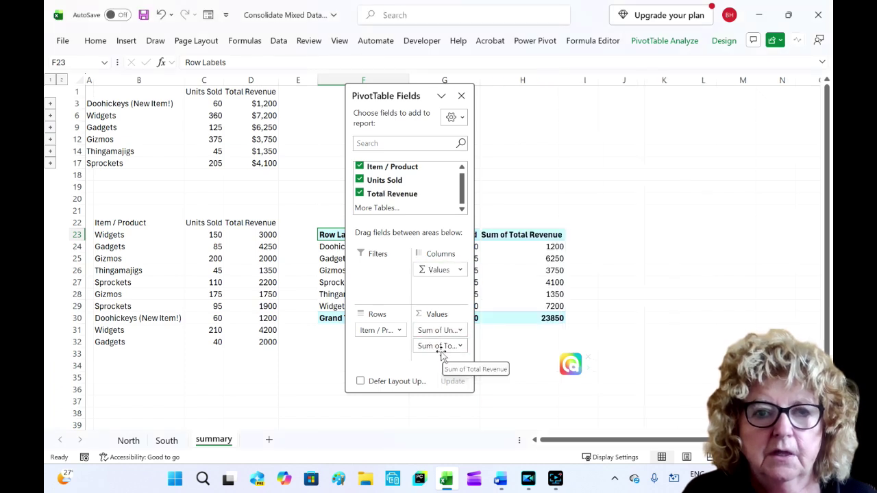
{"action": "left_click", "coordinate": [462, 96]}
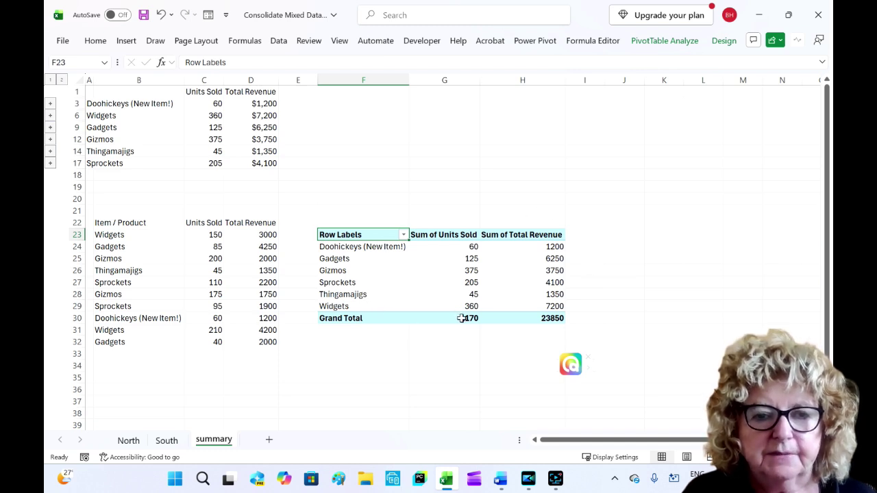
{"action": "mouse_move", "coordinate": [461, 321]}
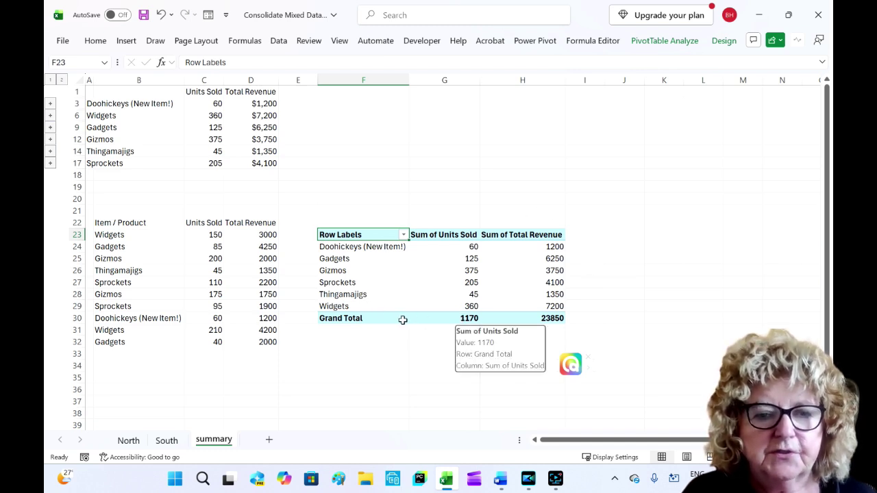
{"action": "mouse_move", "coordinate": [414, 320]}
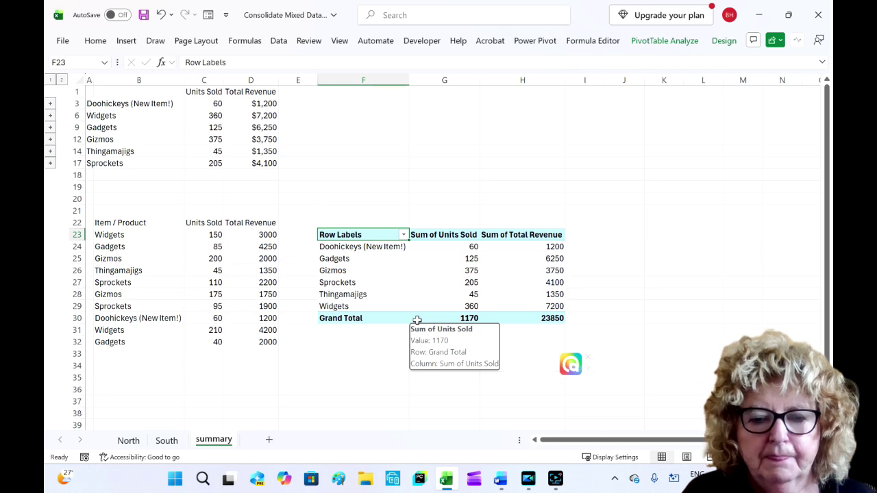
{"action": "left_click", "coordinate": [772, 285]}
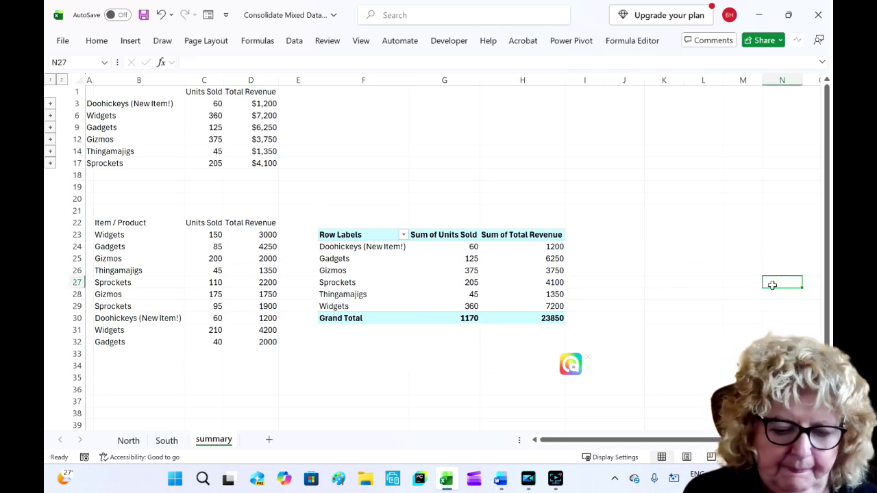